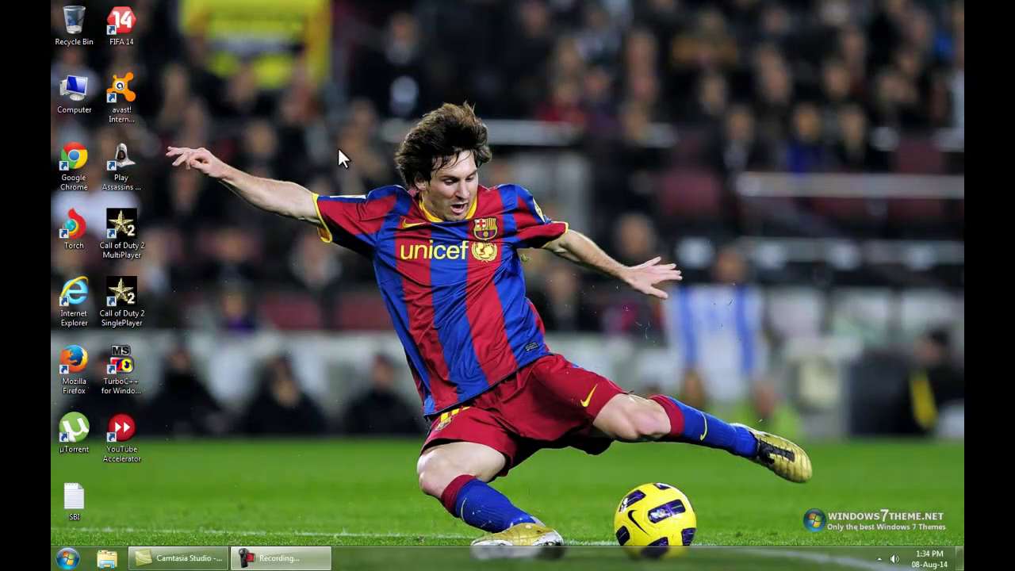
Launch the FIFA 14 launcher, view its display settings, then cancel them.
{"action": "right_click", "coordinate": [131, 33]}
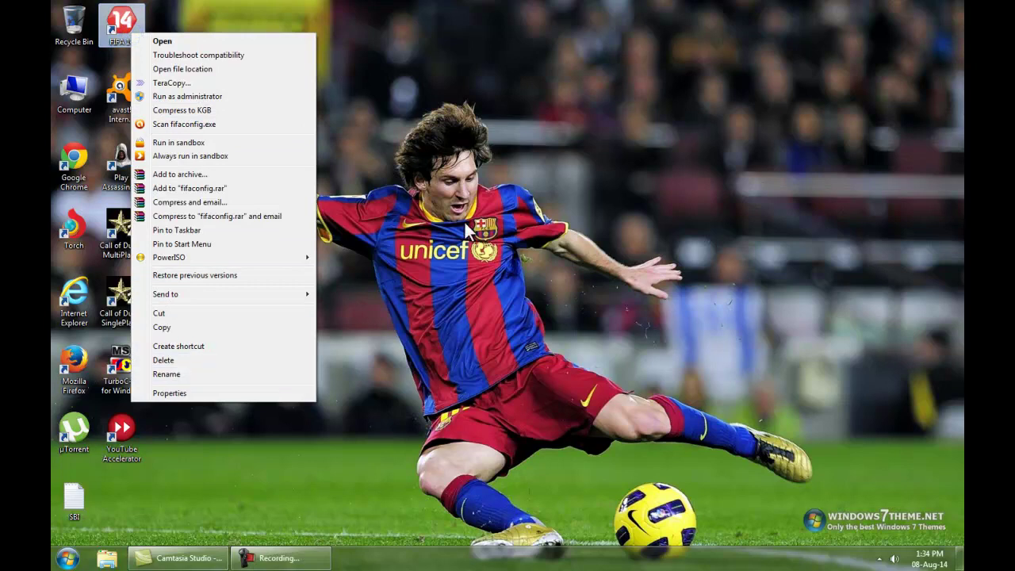
{"action": "left_click", "coordinate": [439, 225]}
{"action": "double_click", "coordinate": [124, 52]}
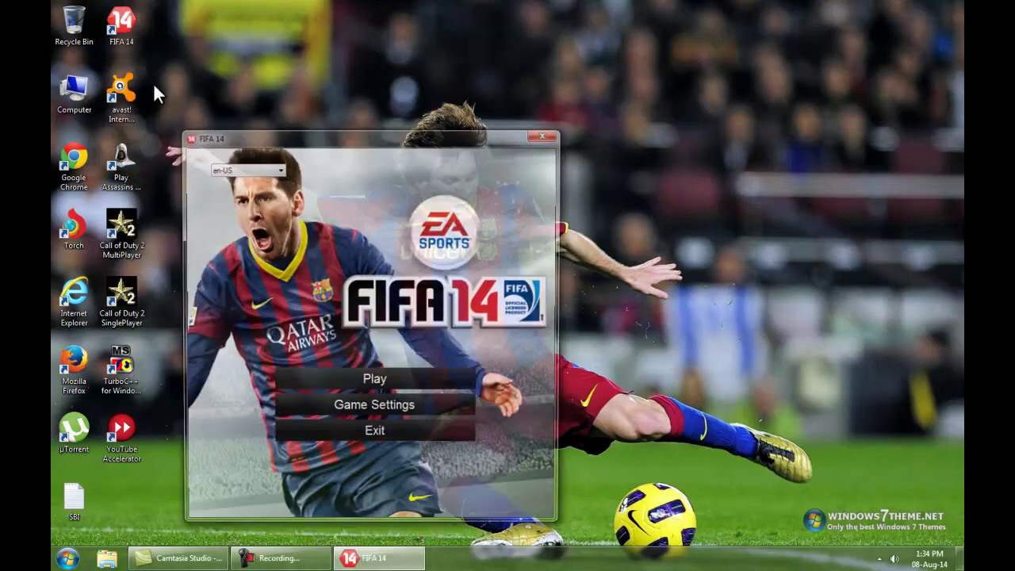
{"action": "left_click", "coordinate": [341, 404]}
{"action": "left_click_drag", "start_coordinate": [280, 30], "coordinate": [538, 132]}
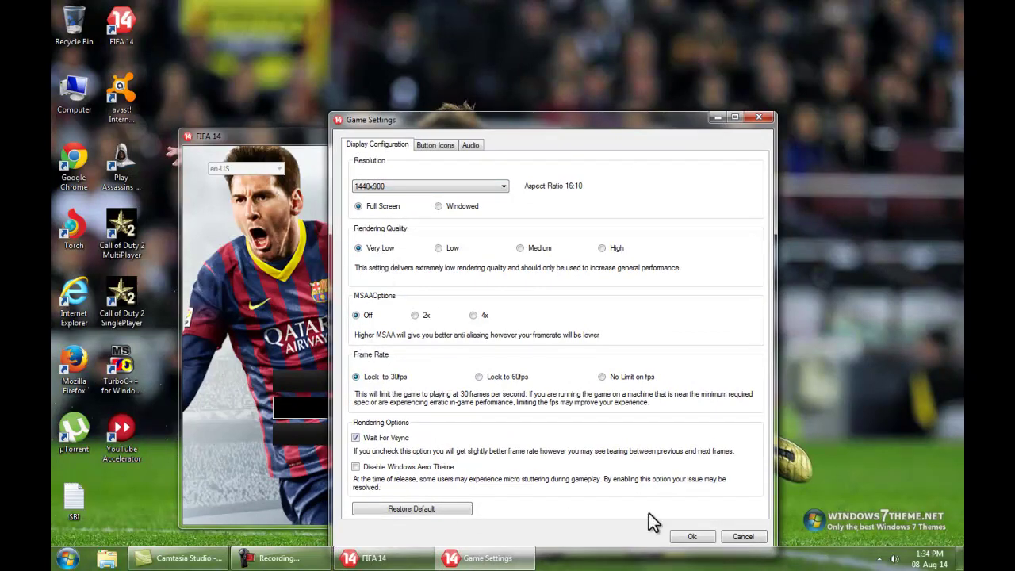
{"action": "left_click", "coordinate": [744, 537]}
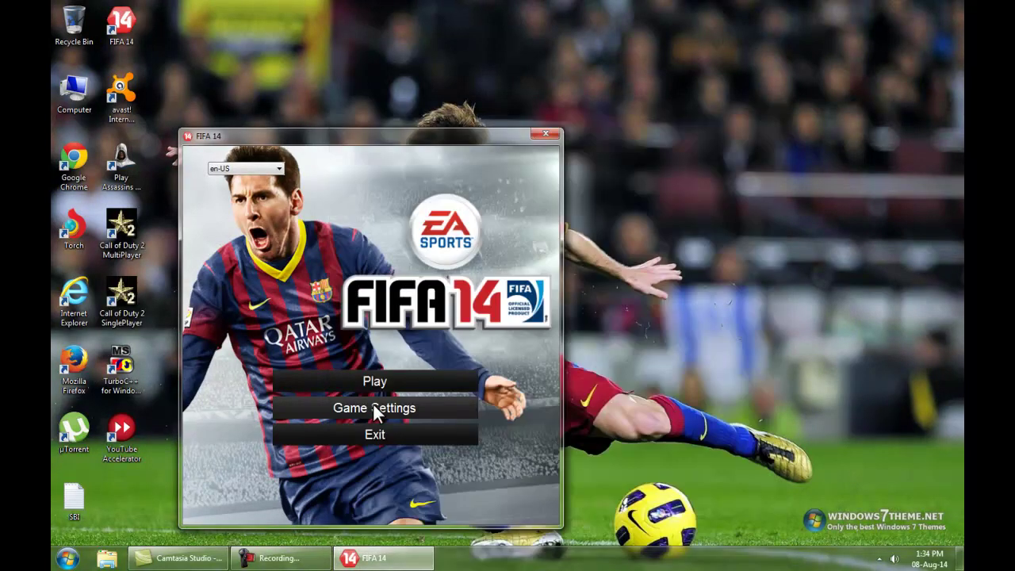
Reopen the game's display settings, then close them and the FIFA 14 launcher.
{"action": "left_click", "coordinate": [373, 406]}
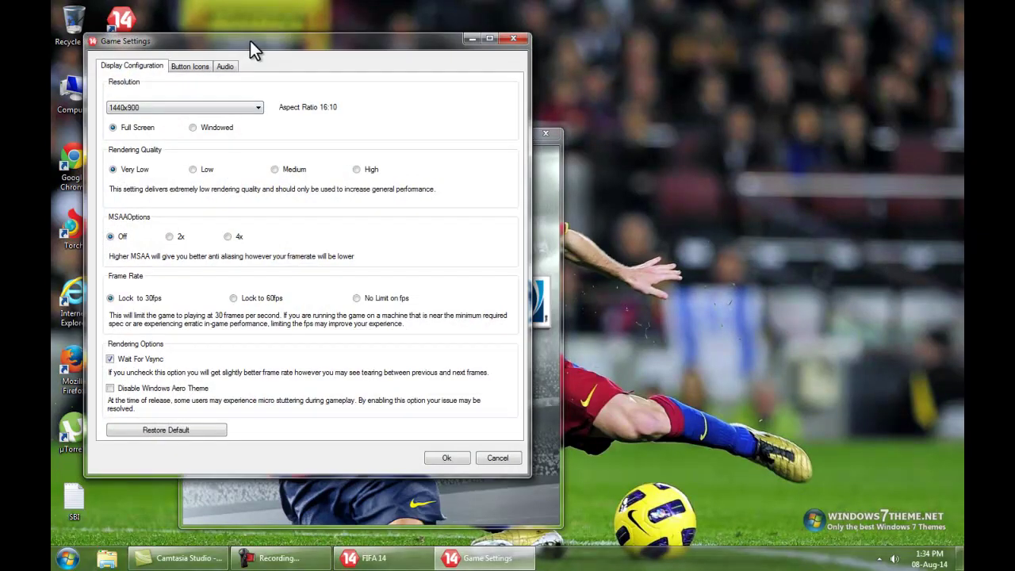
{"action": "left_click_drag", "start_coordinate": [246, 40], "coordinate": [371, 40]}
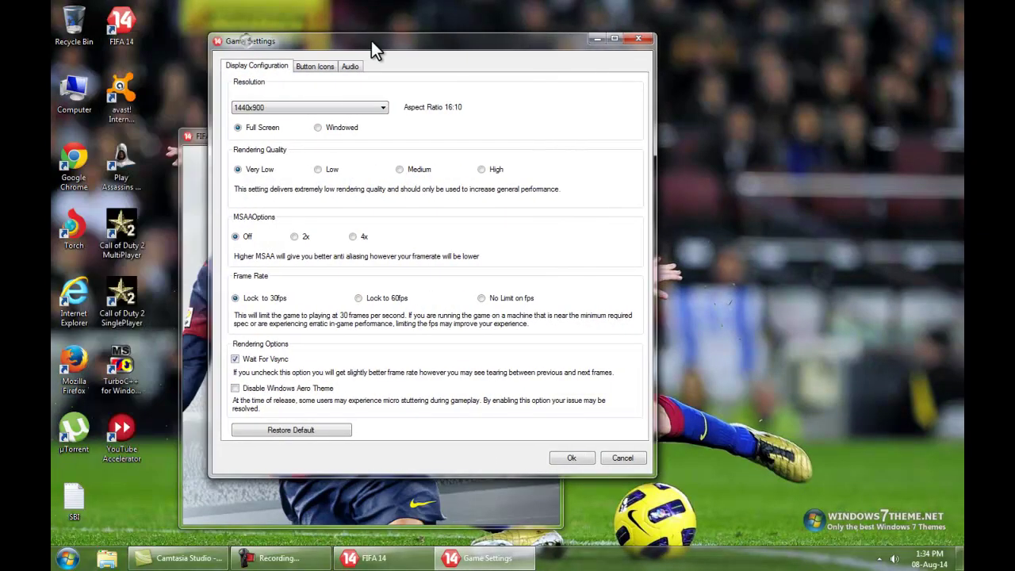
{"action": "left_click", "coordinate": [645, 40]}
{"action": "left_click", "coordinate": [545, 137]}
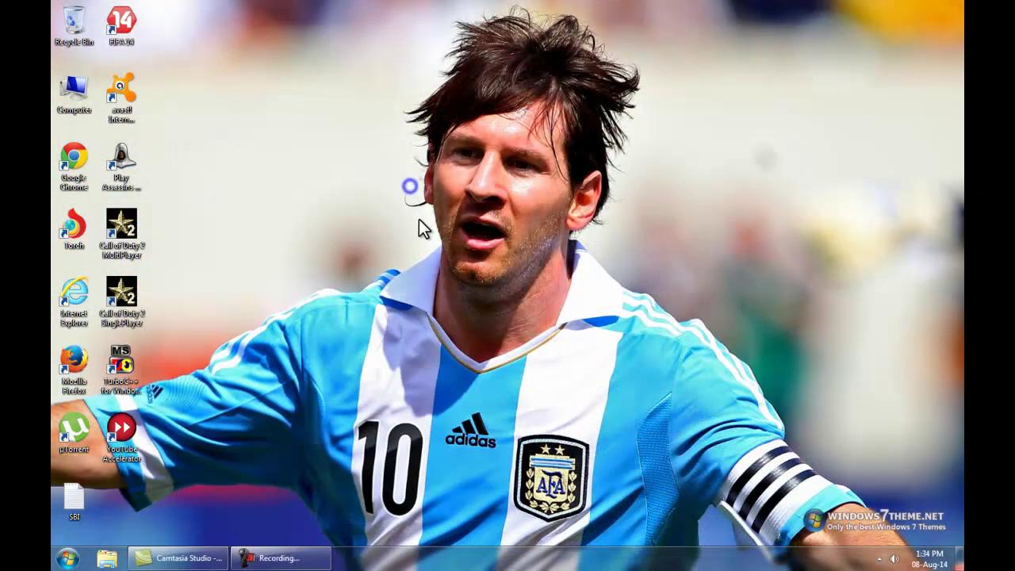
Refresh the desktop repeatedly from its right-click menu.
{"action": "right_click", "coordinate": [419, 219]}
{"action": "left_click", "coordinate": [429, 219]}
{"action": "right_click", "coordinate": [371, 106]}
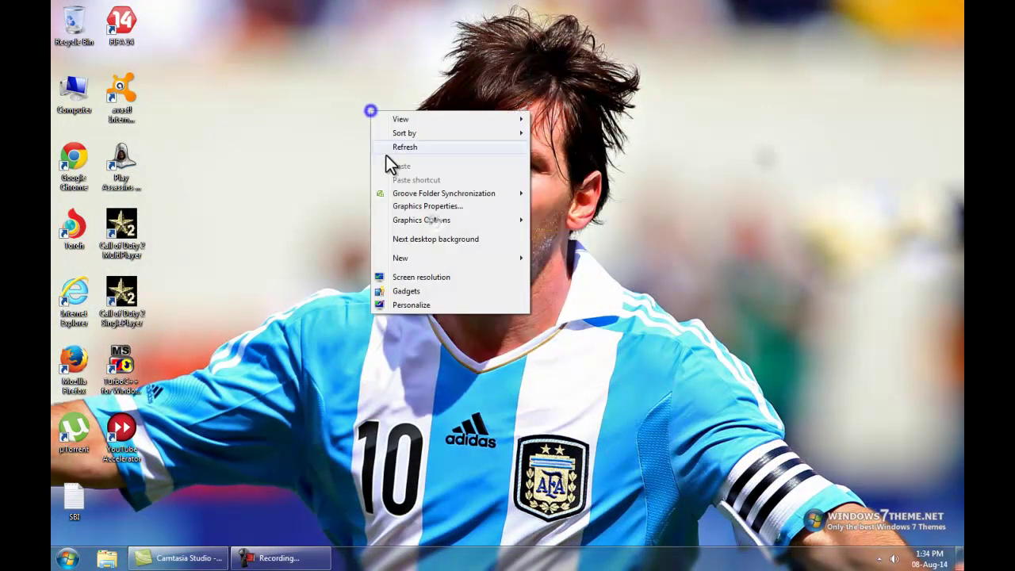
{"action": "left_click", "coordinate": [380, 145]}
{"action": "right_click", "coordinate": [299, 135]}
{"action": "left_click", "coordinate": [317, 171]}
{"action": "right_click", "coordinate": [240, 136]}
{"action": "left_click", "coordinate": [248, 177]}
{"action": "right_click", "coordinate": [195, 61]}
{"action": "left_click", "coordinate": [212, 101]}
{"action": "right_click", "coordinate": [210, 60]}
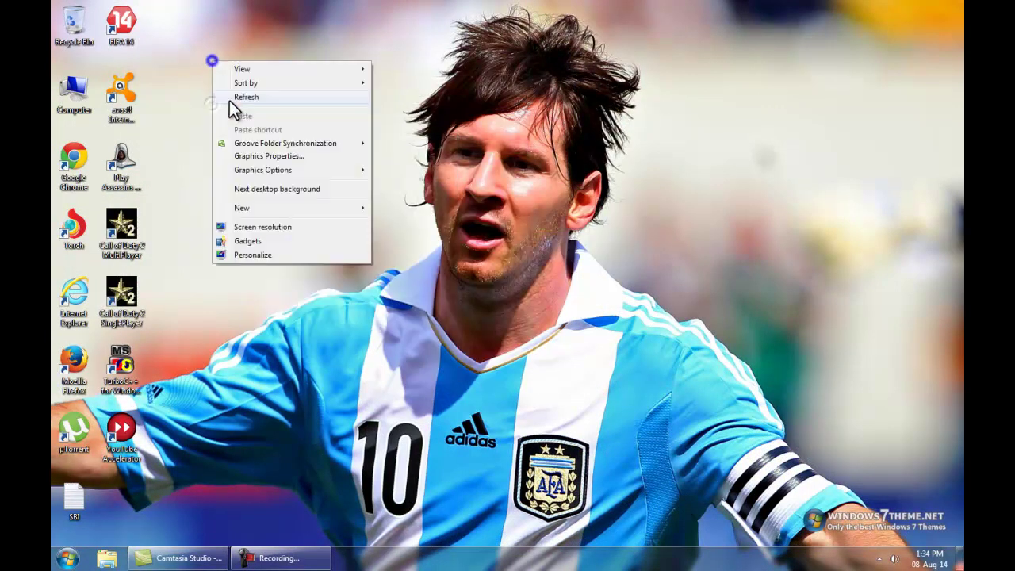
{"action": "left_click", "coordinate": [230, 99]}
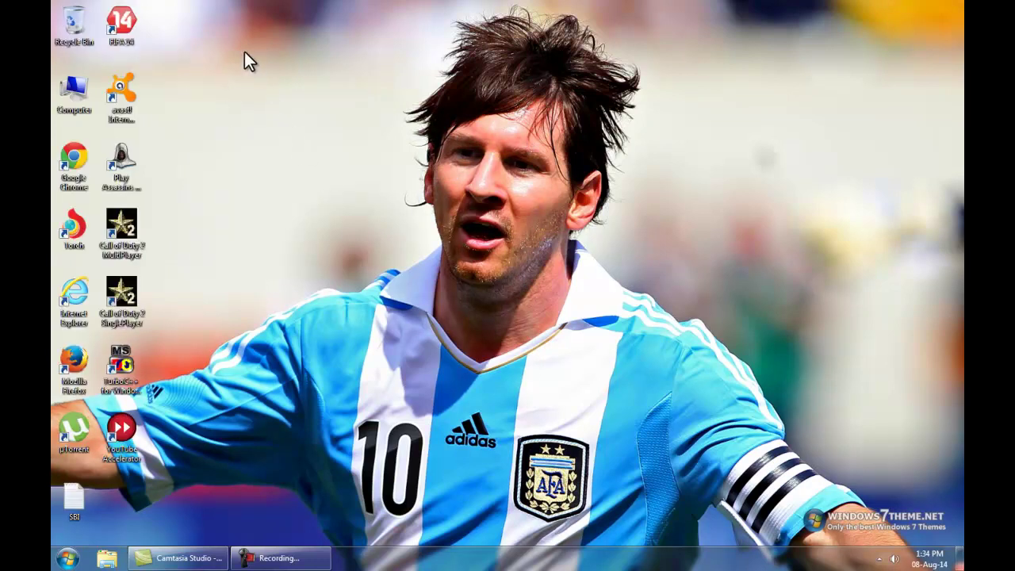
{"action": "right_click", "coordinate": [246, 64]}
{"action": "left_click", "coordinate": [267, 98]}
{"action": "right_click", "coordinate": [214, 64]}
{"action": "left_click", "coordinate": [228, 95]}
{"action": "right_click", "coordinate": [242, 66]}
{"action": "left_click", "coordinate": [257, 101]}
{"action": "right_click", "coordinate": [204, 63]}
{"action": "left_click", "coordinate": [220, 100]}
{"action": "right_click", "coordinate": [246, 80]}
{"action": "left_click", "coordinate": [253, 107]}
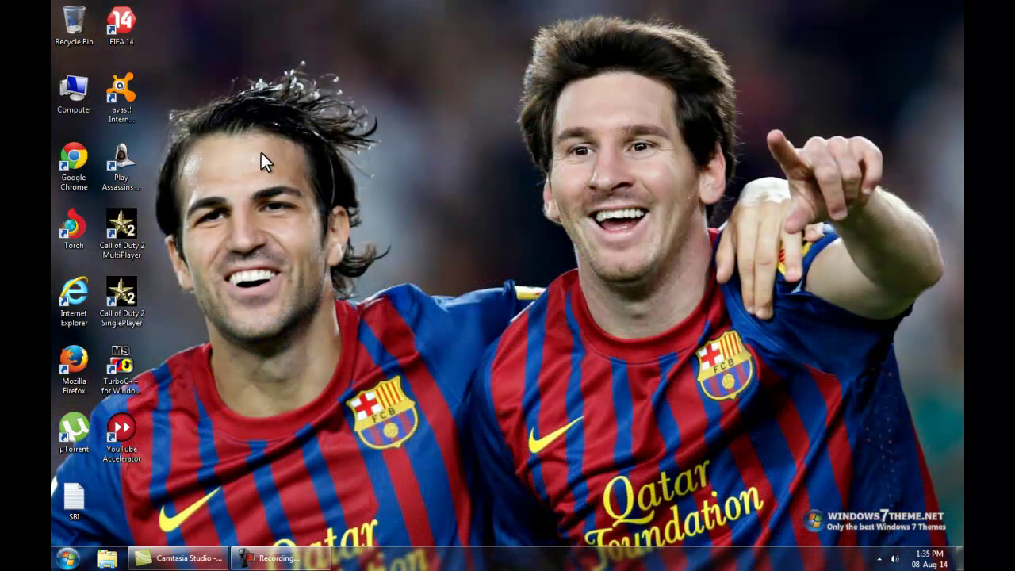
{"action": "right_click", "coordinate": [330, 87]}
{"action": "left_click", "coordinate": [343, 106]}
Show the hidden notification-area icons and refresh the desktop twice more.
{"action": "left_click", "coordinate": [878, 558]}
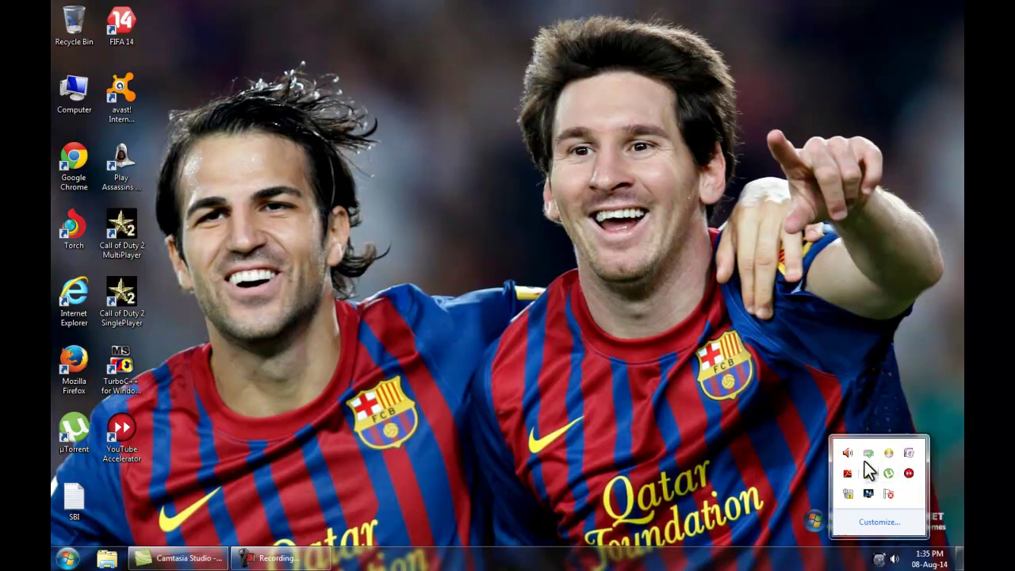
{"action": "right_click", "coordinate": [493, 189]}
{"action": "left_click", "coordinate": [502, 222]}
{"action": "right_click", "coordinate": [397, 147]}
{"action": "left_click", "coordinate": [414, 190]}
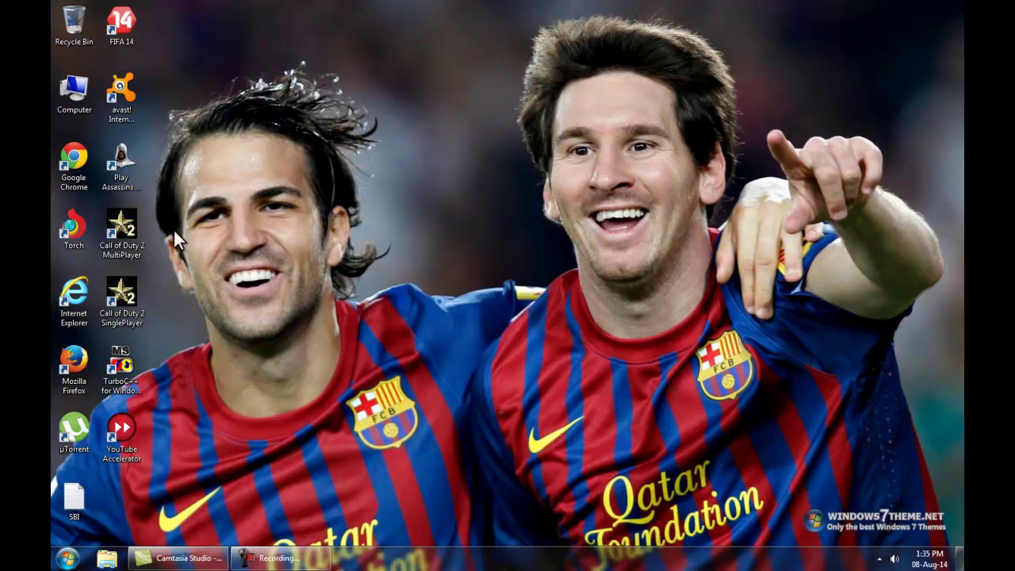
Open Computer's System properties, check Device Manager, then open Advanced system settings.
{"action": "right_click", "coordinate": [69, 92]}
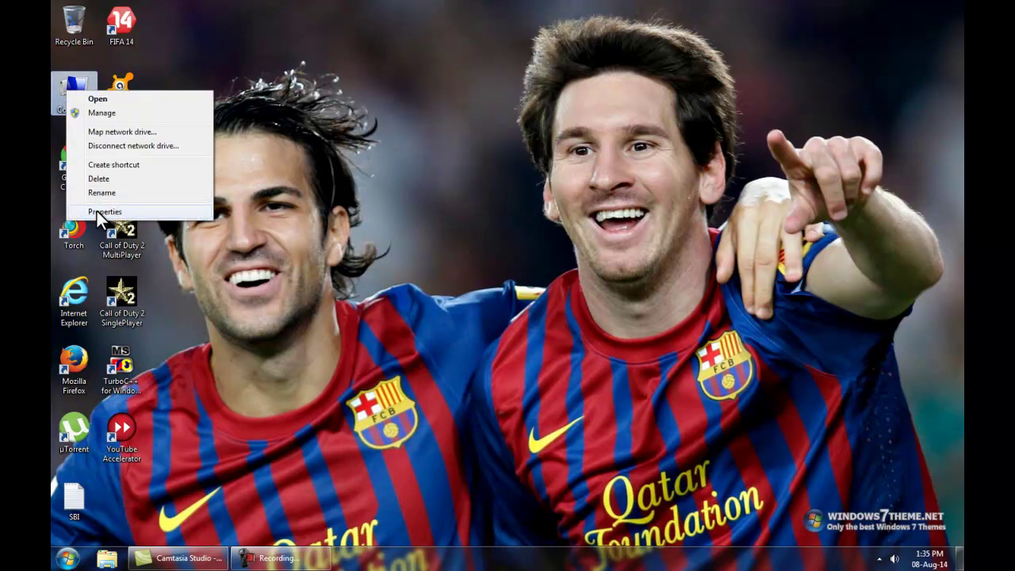
{"action": "left_click", "coordinate": [97, 211]}
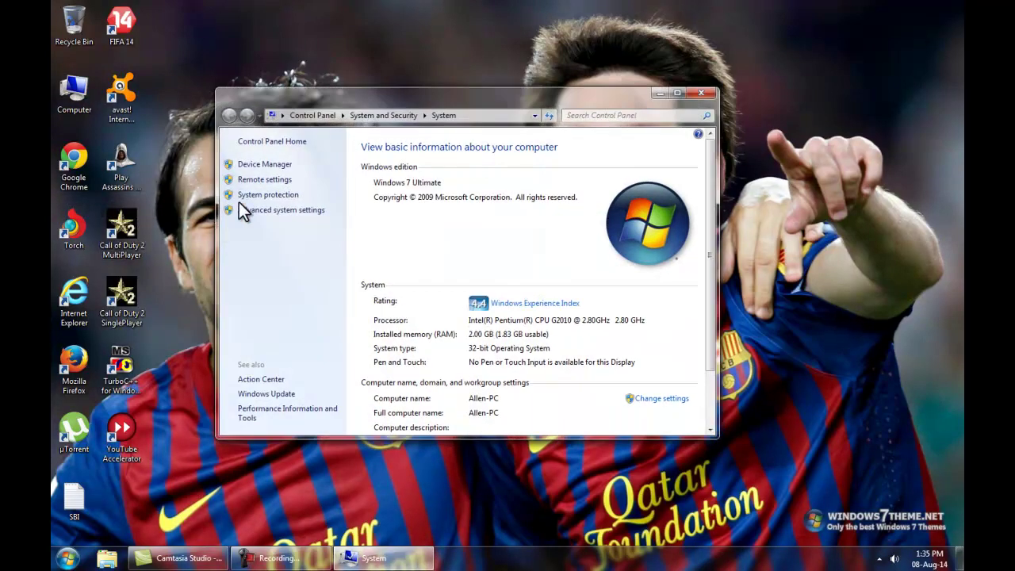
{"action": "left_click", "coordinate": [253, 164]}
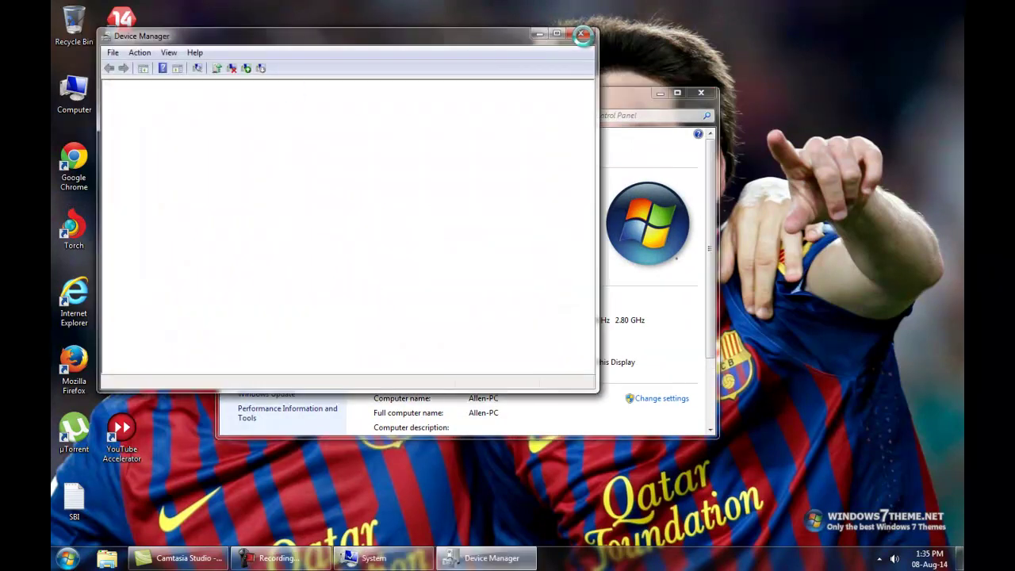
{"action": "left_click", "coordinate": [580, 33]}
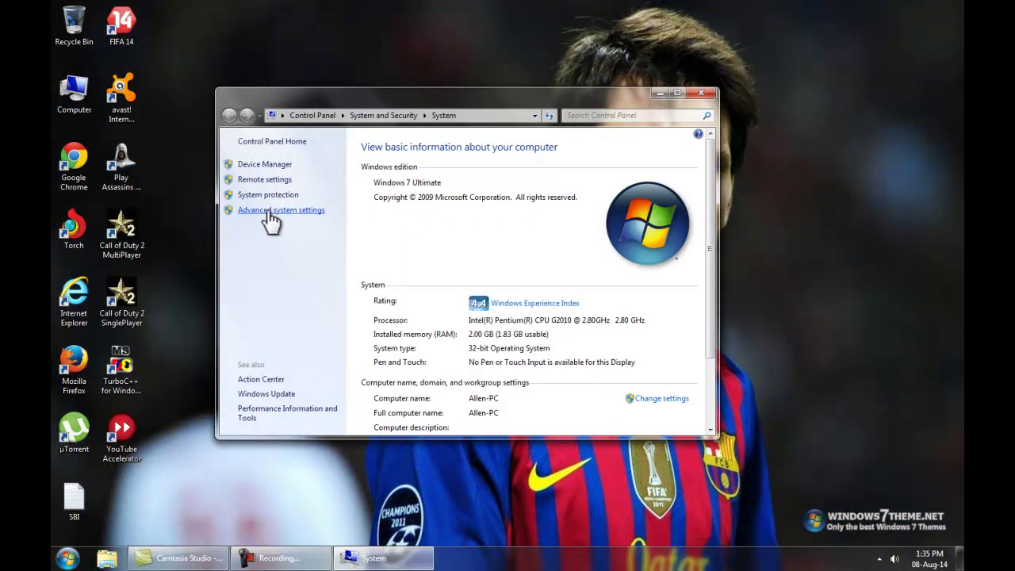
{"action": "left_click", "coordinate": [268, 211]}
{"action": "left_click_drag", "start_coordinate": [236, 96], "coordinate": [369, 138]}
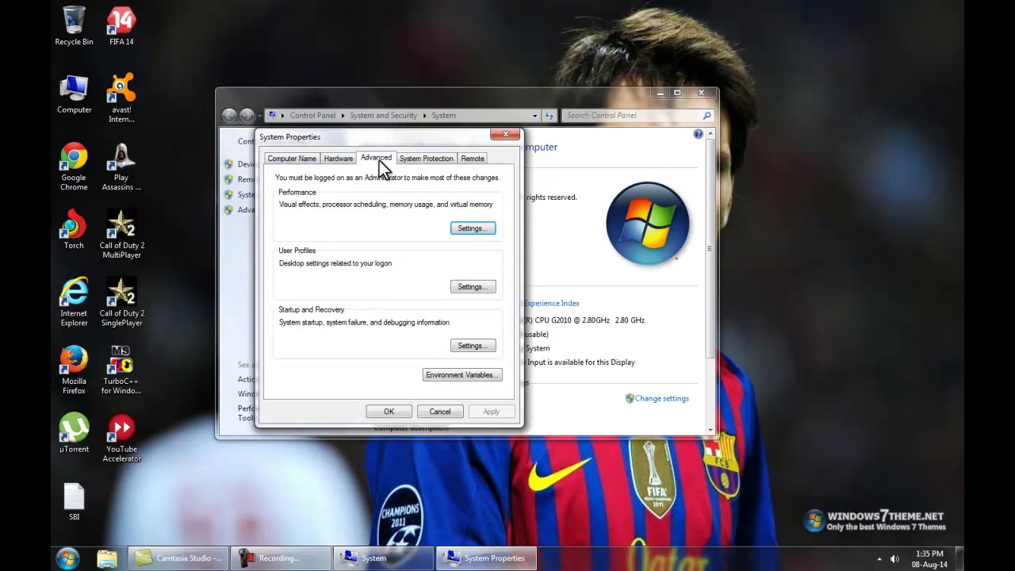
Set visual effects to Adjust for best performance, apply, and close System Properties and System.
{"action": "left_click", "coordinate": [469, 228]}
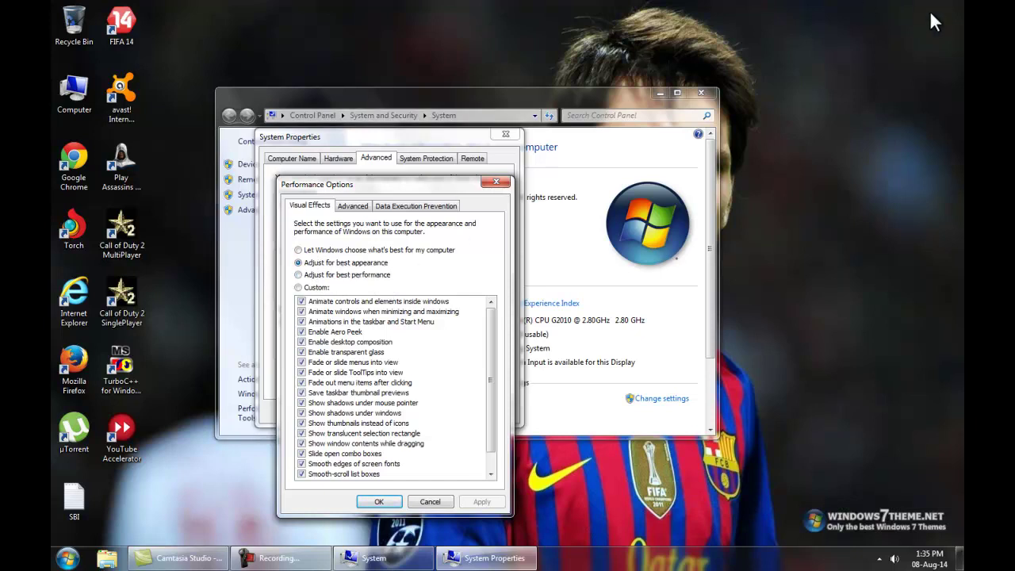
{"action": "left_click", "coordinate": [299, 274]}
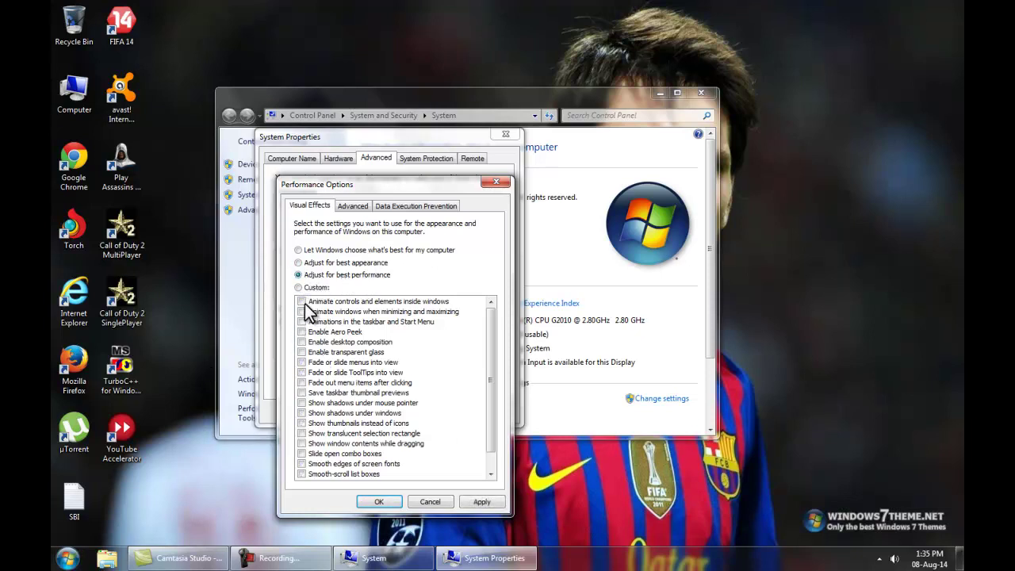
{"action": "left_click_drag", "start_coordinate": [493, 354], "coordinate": [493, 437]}
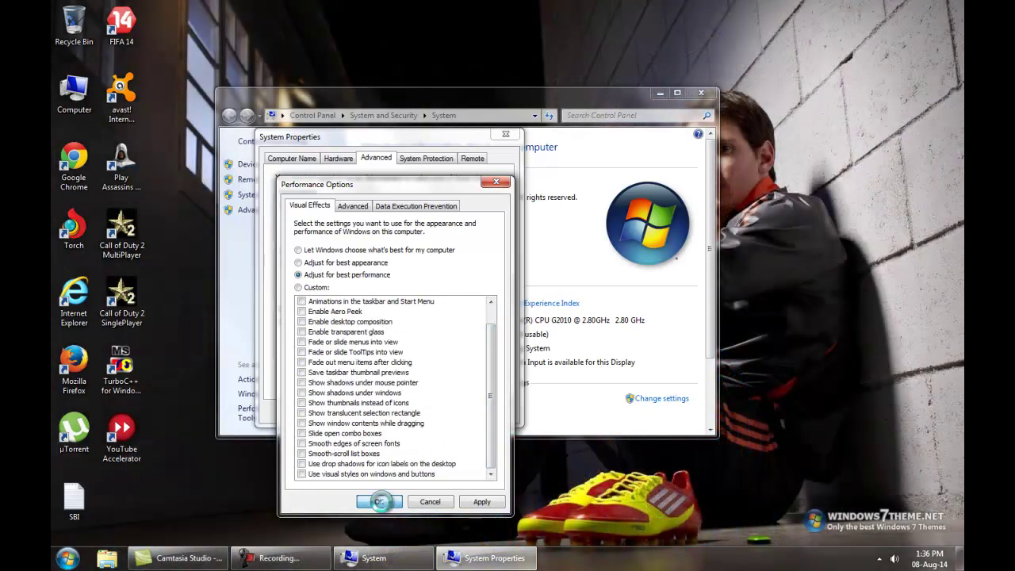
{"action": "left_click", "coordinate": [380, 501]}
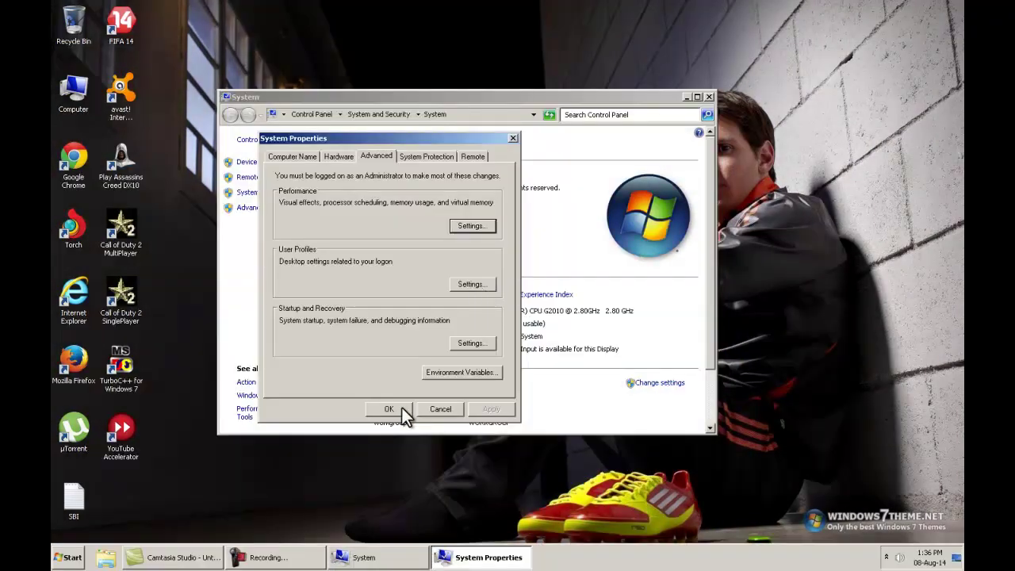
{"action": "left_click", "coordinate": [402, 407]}
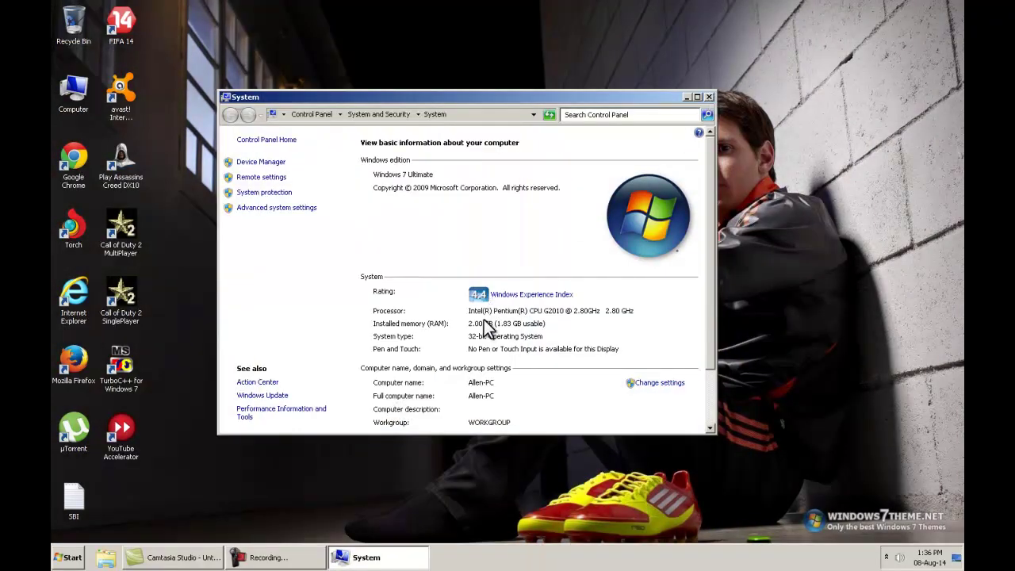
{"action": "left_click", "coordinate": [708, 98]}
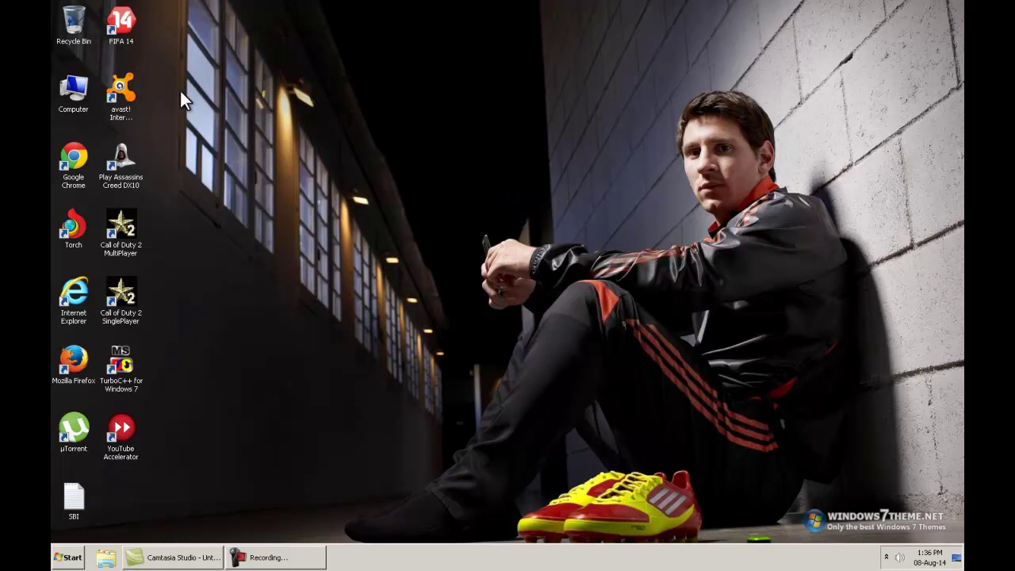
View the FIFA 14 shortcut's Properties and close them without changes.
{"action": "right_click", "coordinate": [123, 41]}
{"action": "left_click", "coordinate": [145, 317]}
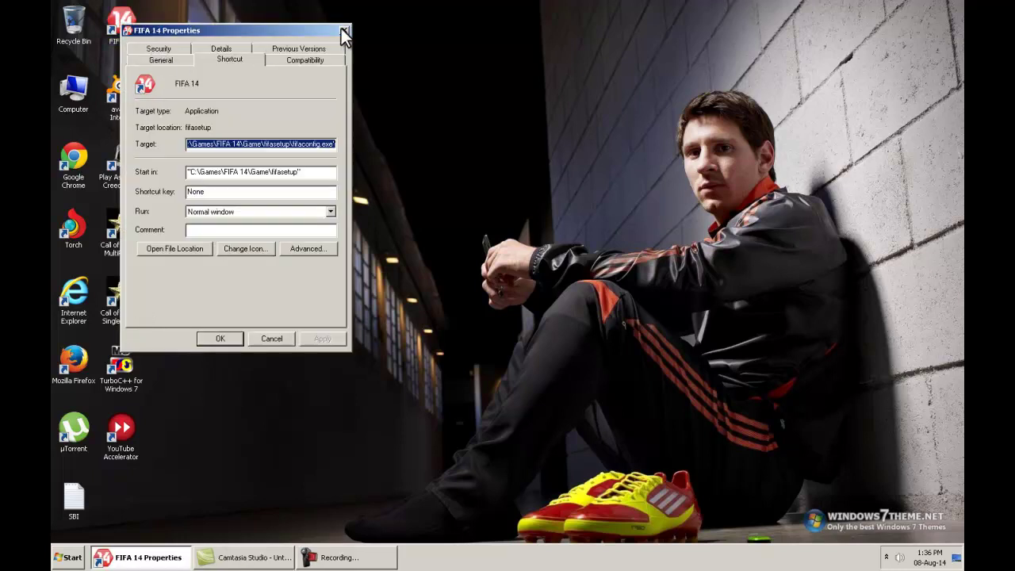
{"action": "left_click", "coordinate": [344, 31]}
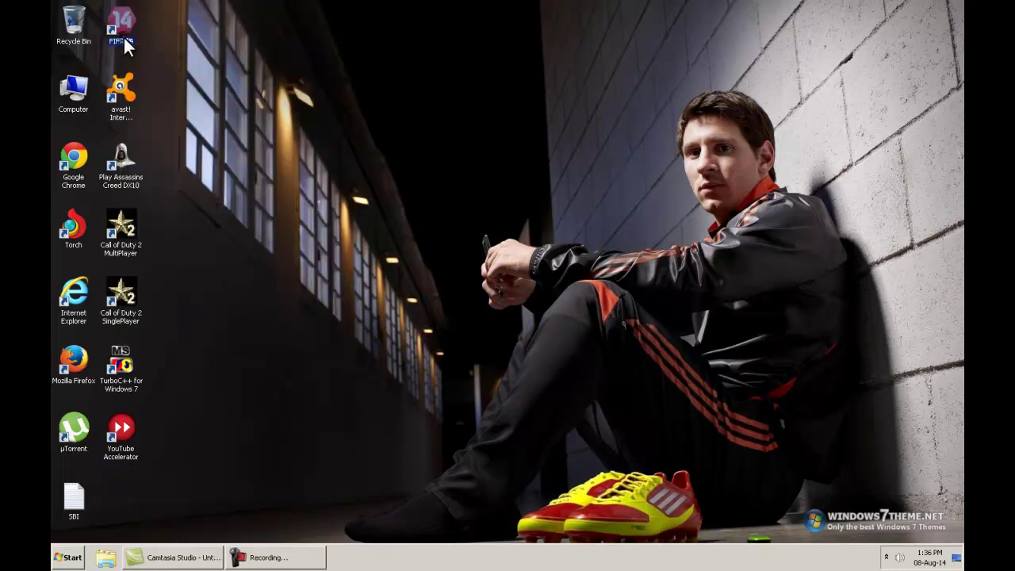
Launch FIFA 14 and open its Game Settings, keeping the resolution at 1440x900.
{"action": "double_click", "coordinate": [119, 27]}
{"action": "left_click", "coordinate": [318, 361]}
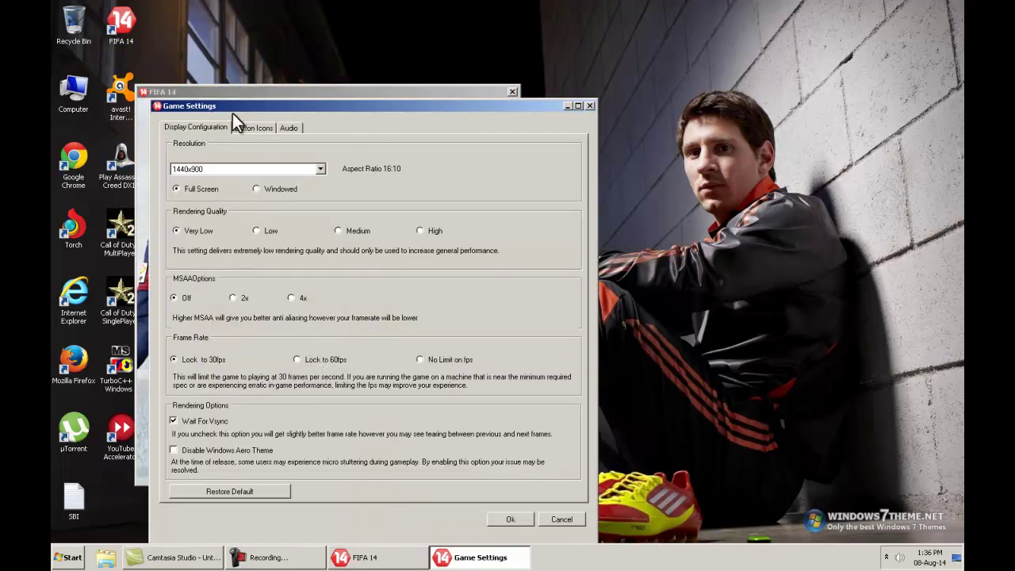
{"action": "left_click_drag", "start_coordinate": [268, 106], "coordinate": [317, 80]}
{"action": "left_click", "coordinate": [369, 143]}
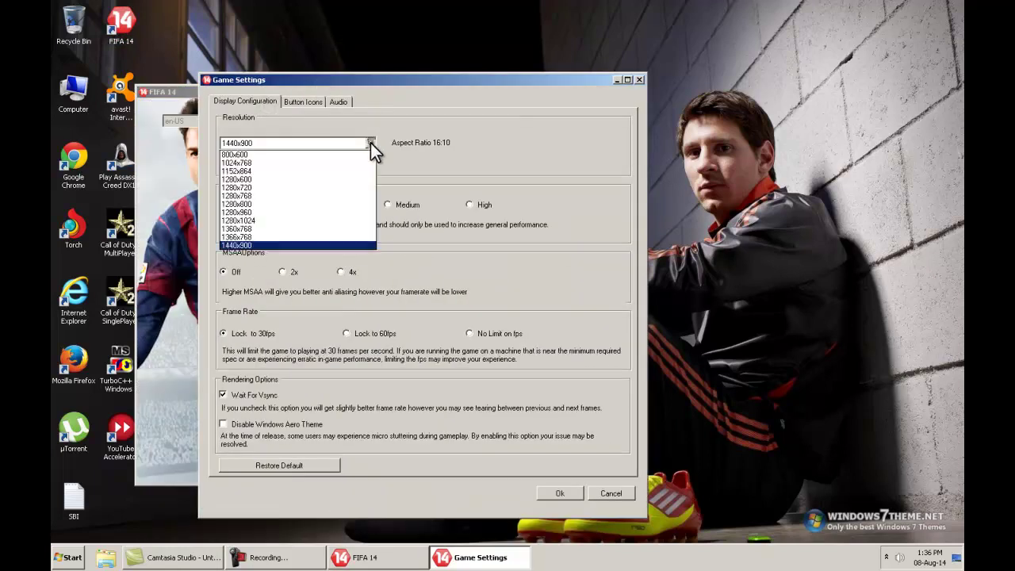
{"action": "left_click", "coordinate": [405, 168]}
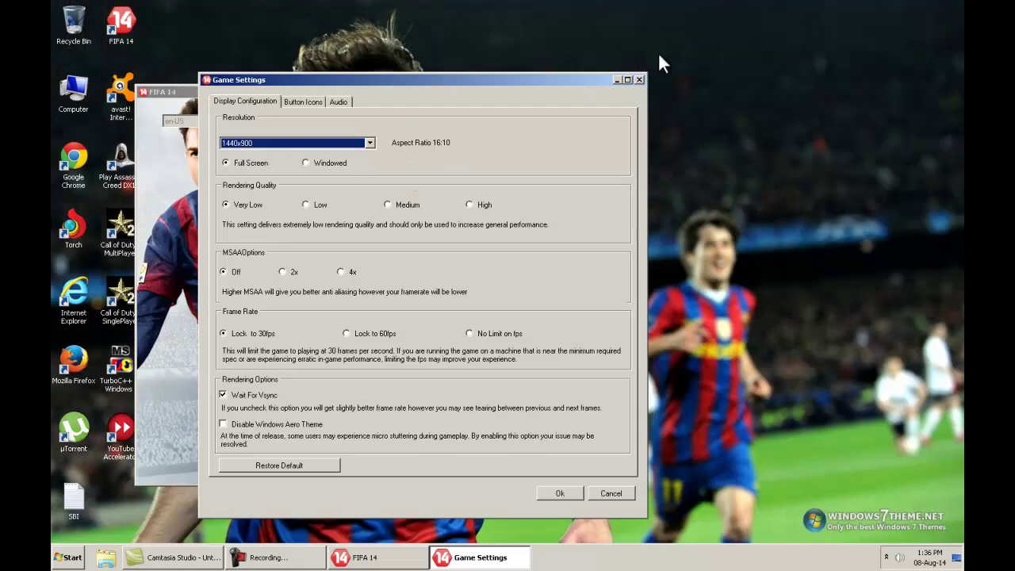
{"action": "left_click", "coordinate": [714, 126]}
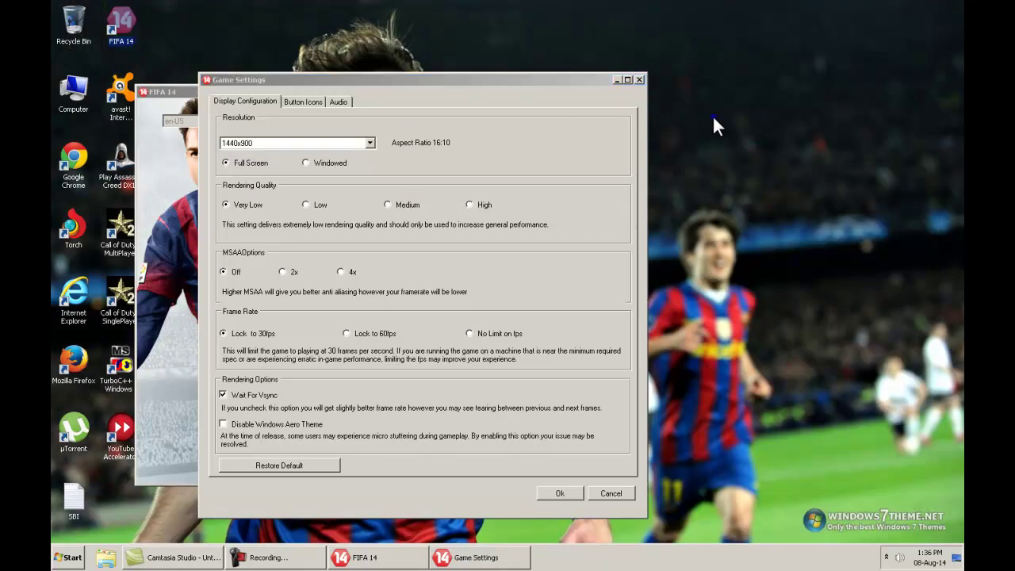
{"action": "right_click", "coordinate": [713, 115]}
{"action": "left_click", "coordinate": [724, 257]}
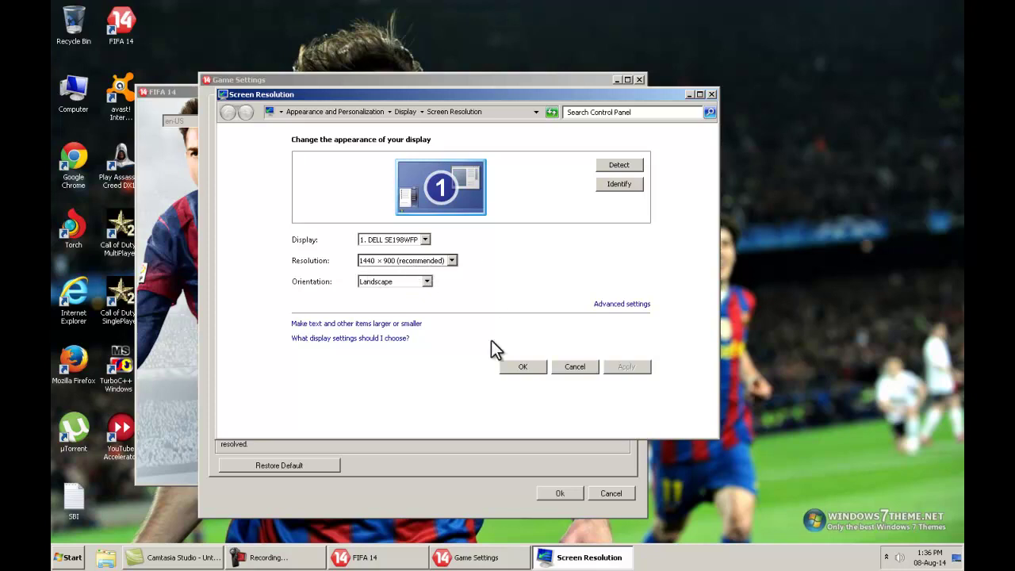
{"action": "left_click", "coordinate": [523, 367]}
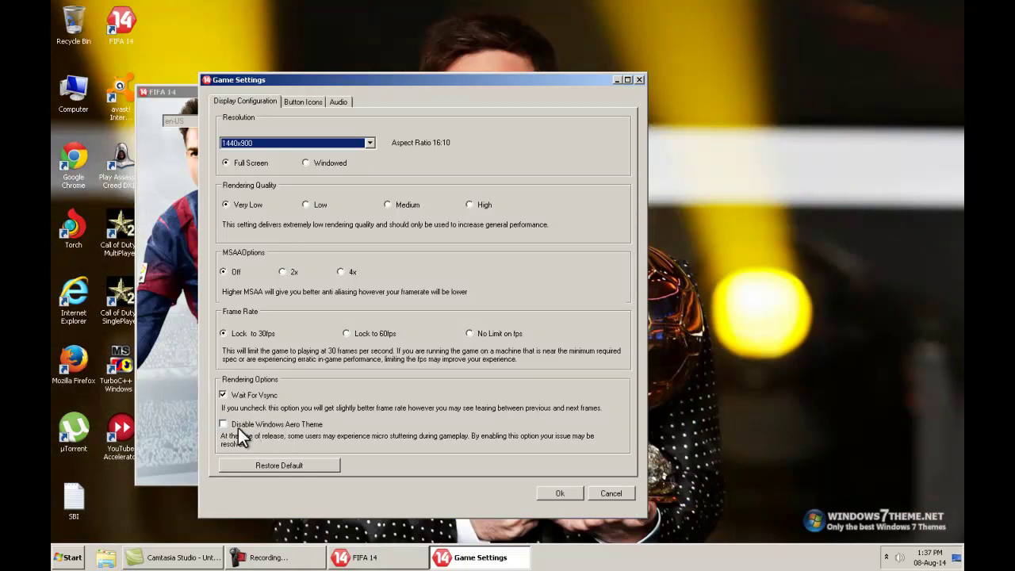
Enable Disable Windows Aero Theme and save the game settings with Ok.
{"action": "left_click", "coordinate": [223, 424]}
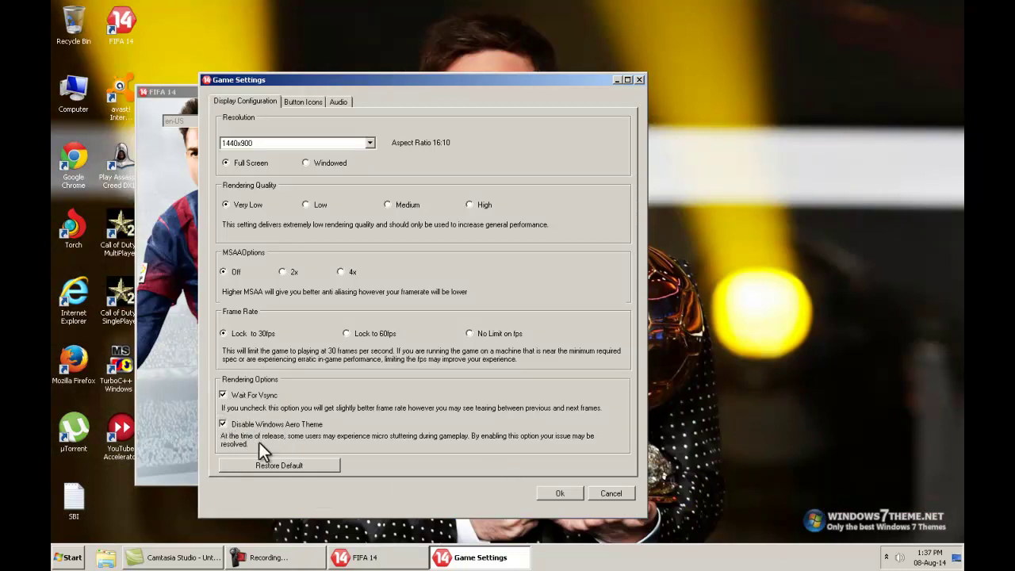
{"action": "left_click", "coordinate": [553, 493]}
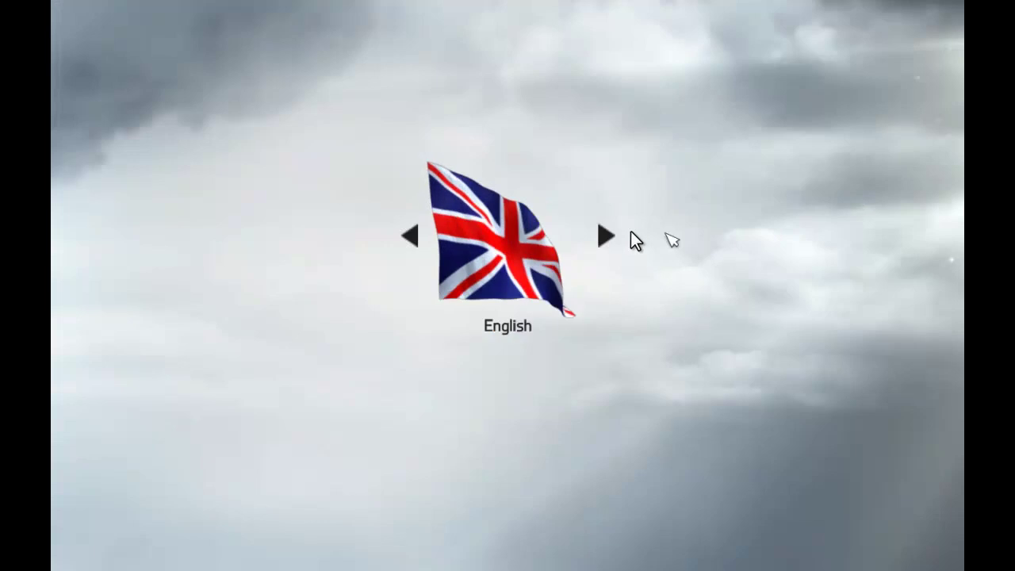
Confirm English, pass the title screen, and dismiss the server connection error.
{"action": "key", "text": "Return"}
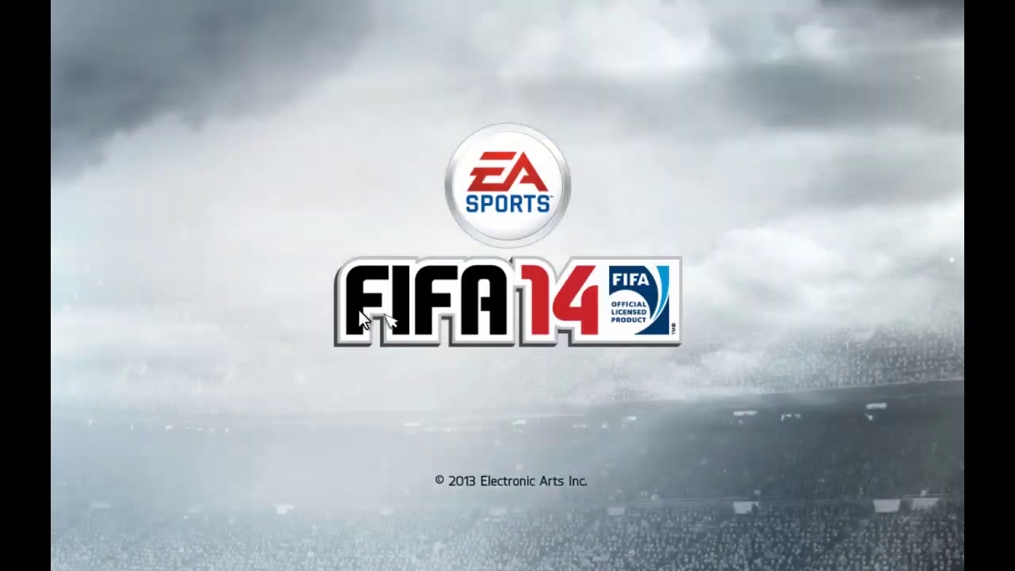
{"action": "key", "text": "space"}
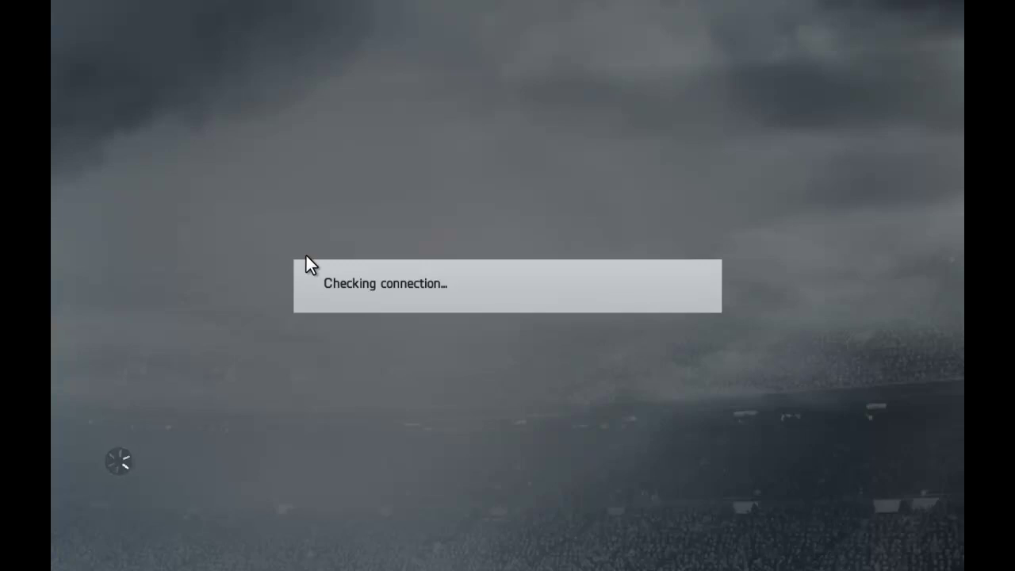
{"action": "key", "text": "Return"}
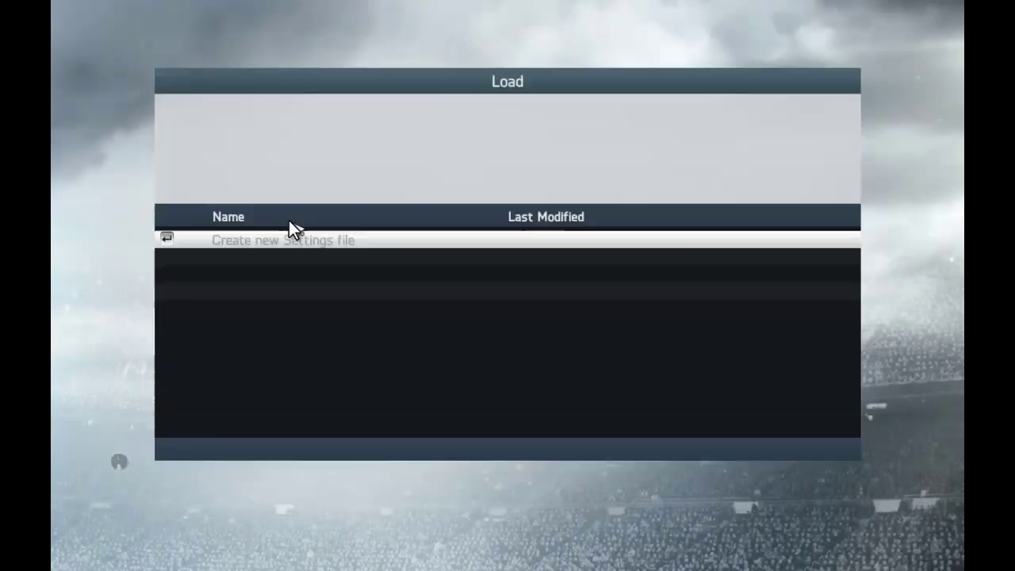
Select saved settings file 1 and confirm Proceed to load it.
{"action": "key", "text": "Down"}
{"action": "key", "text": "Return"}
{"action": "key", "text": "Up"}
{"action": "key", "text": "Return"}
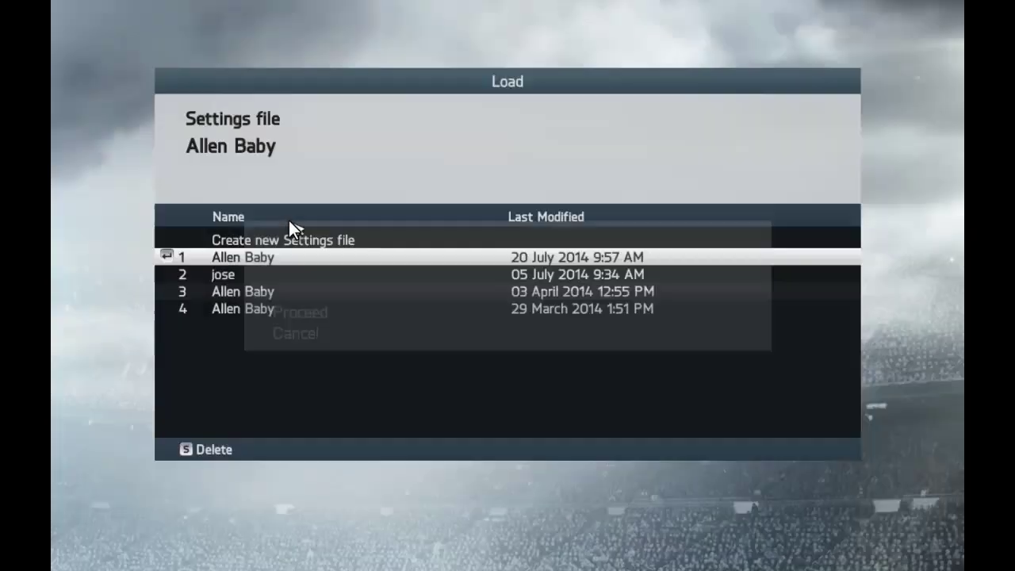
{"action": "key", "text": "Up"}
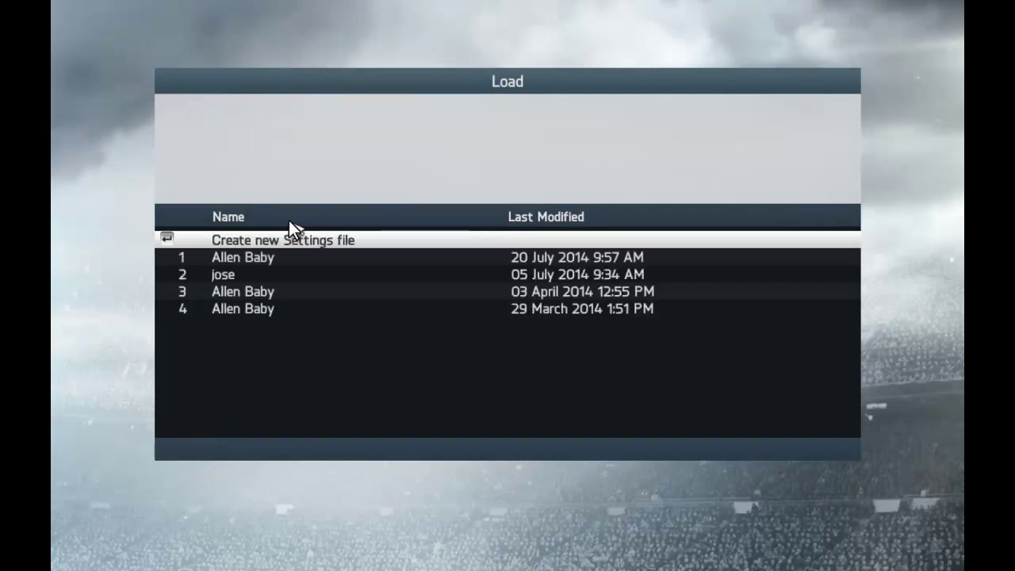
{"action": "key", "text": "Down"}
{"action": "key", "text": "Return"}
{"action": "key", "text": "Up"}
{"action": "key", "text": "Return"}
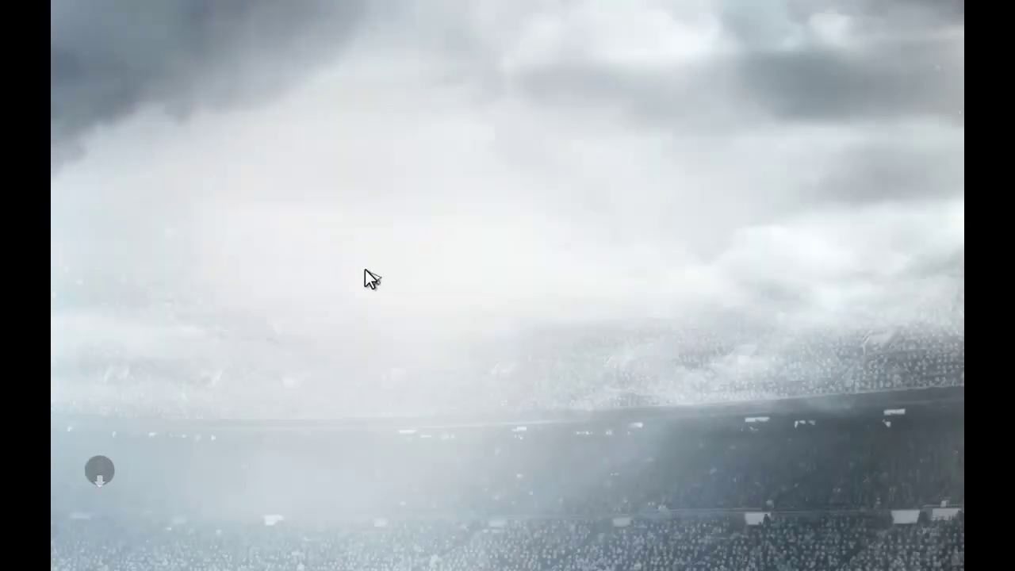
Pass the autosave notice, switch to the Play menu, and enter Pro Clubs.
{"action": "key", "text": "Return"}
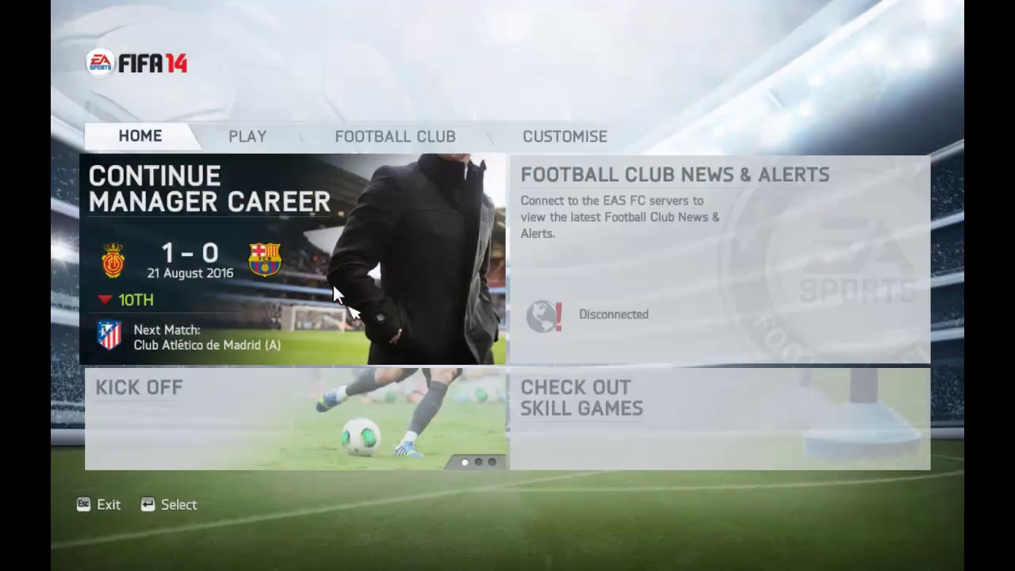
{"action": "key", "text": "e"}
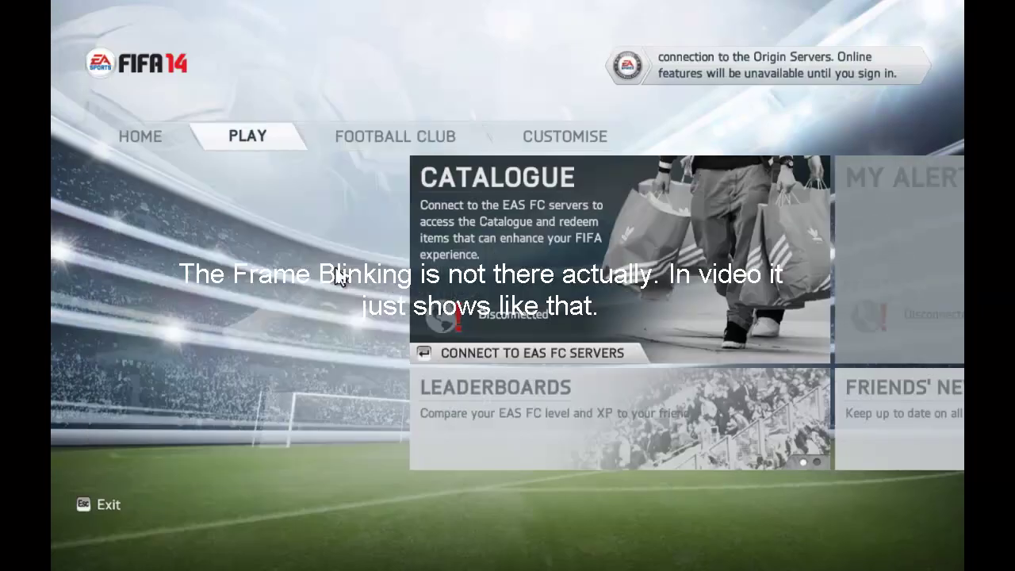
{"action": "key", "text": "Up"}
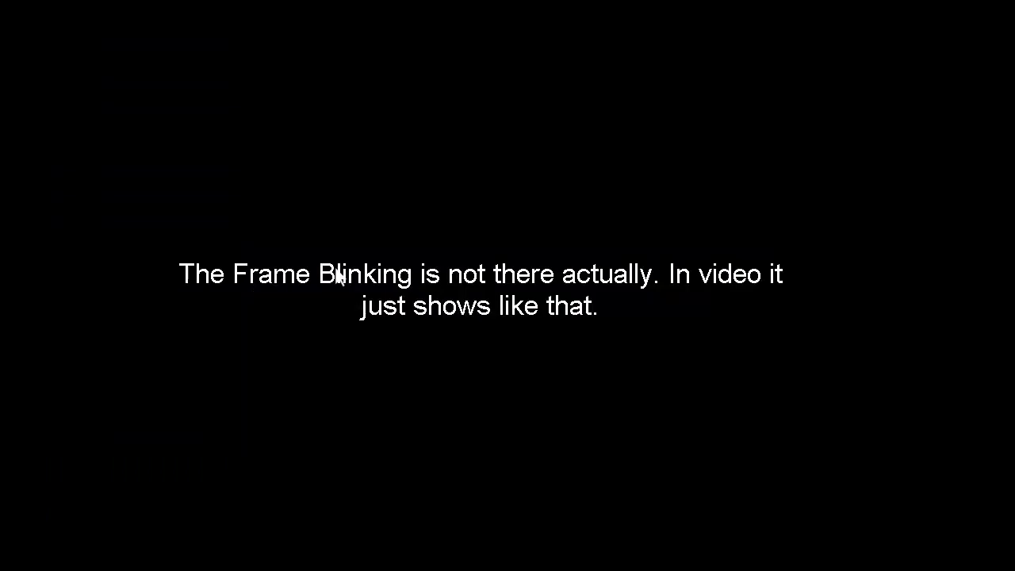
{"action": "key", "text": "Return"}
{"action": "key", "text": "Return"}
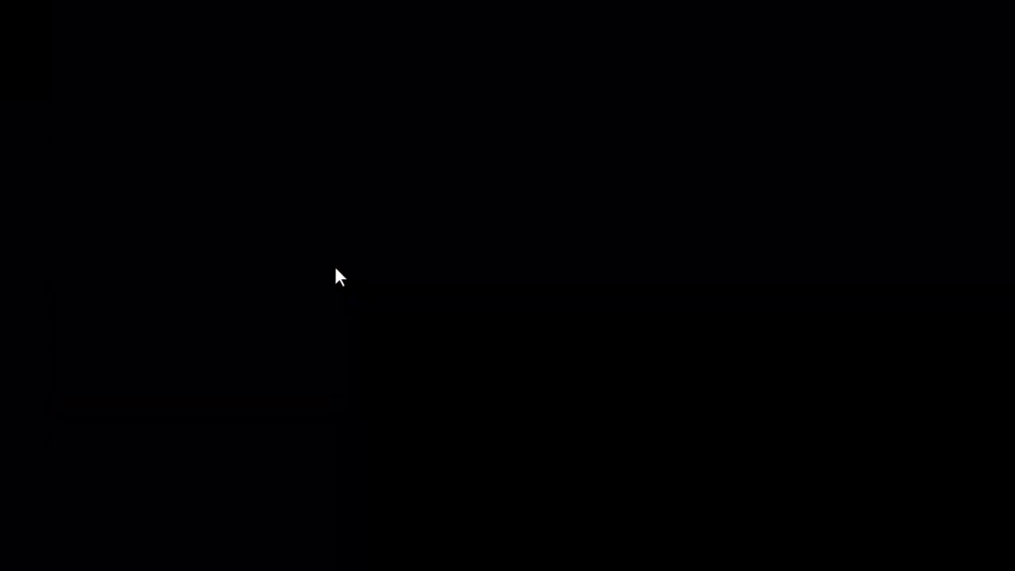